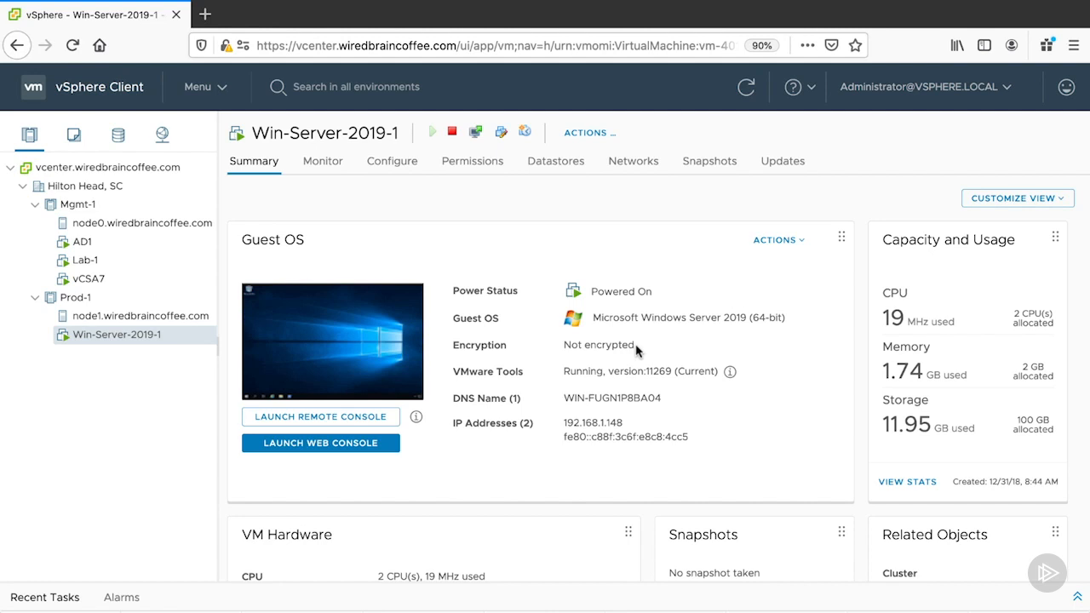
# Display the virtual switches of host node1.wiredbraincoffee.com and expand the virtual machines attached to VM Network.
pyautogui.click(193, 321)
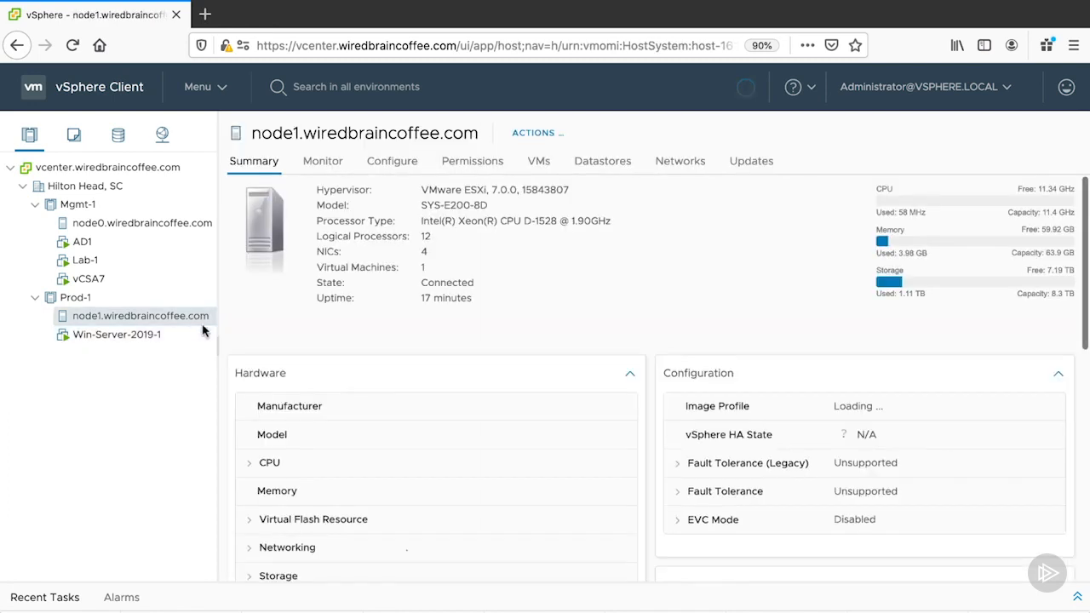
pyautogui.click(372, 168)
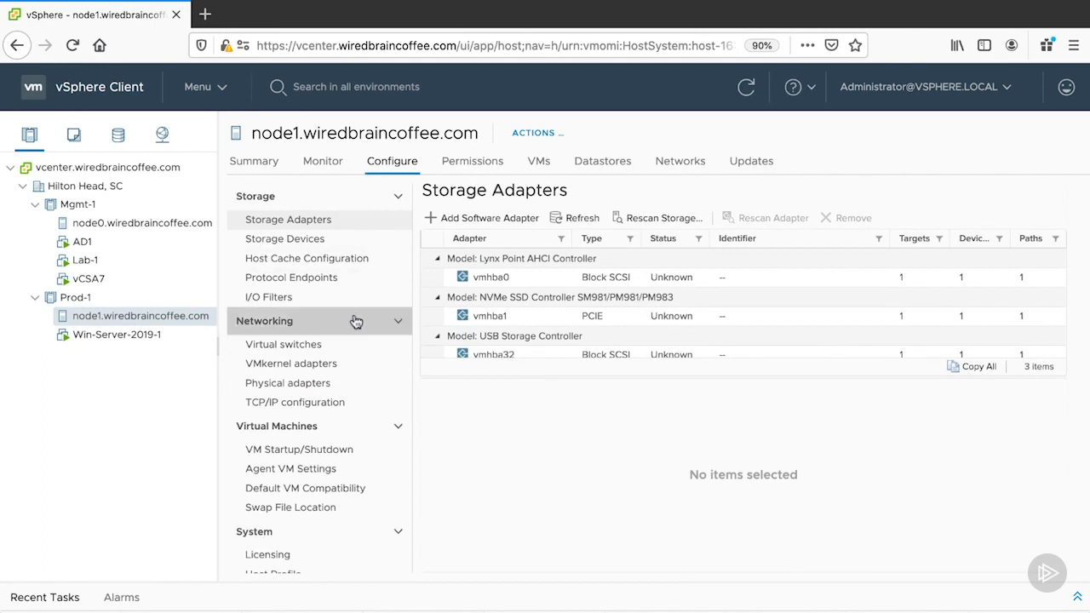
pyautogui.click(335, 344)
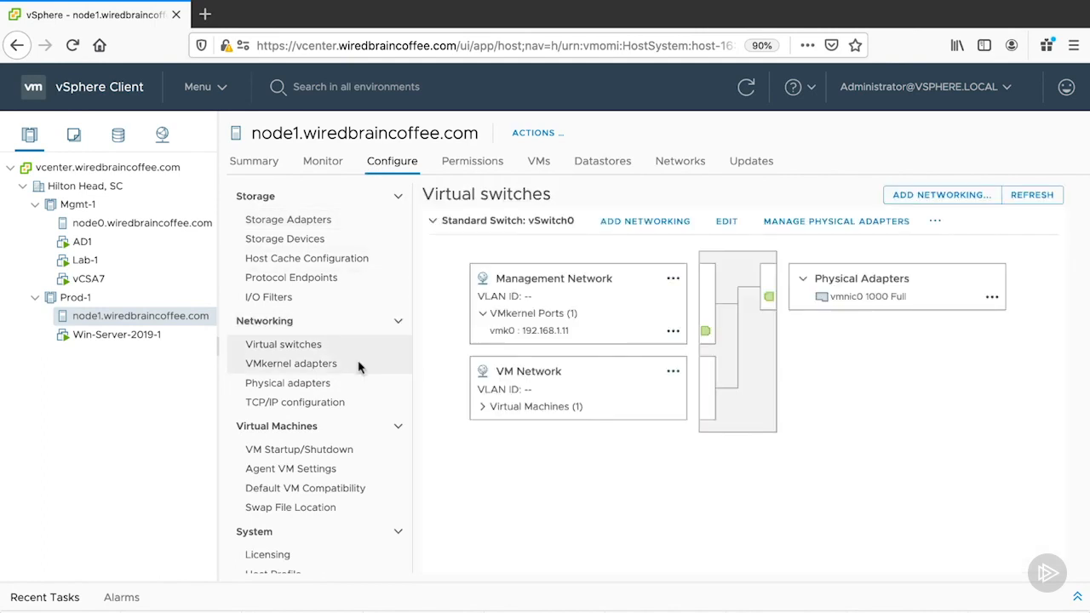
pyautogui.click(483, 407)
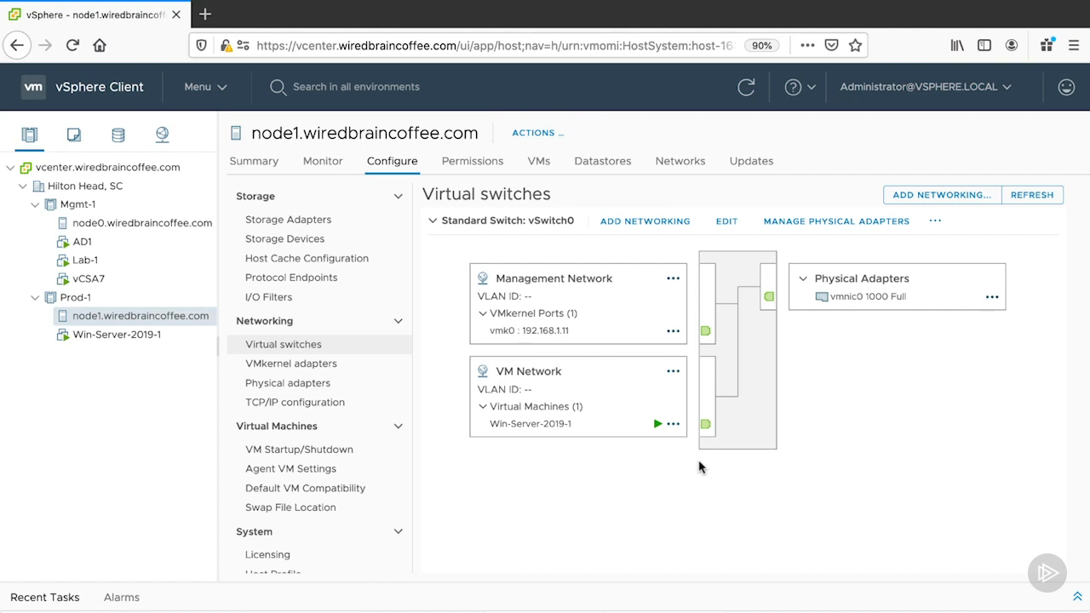
# Open the hardware settings of the Win-Server-2019-1 virtual machine for editing.
pyautogui.click(167, 339)
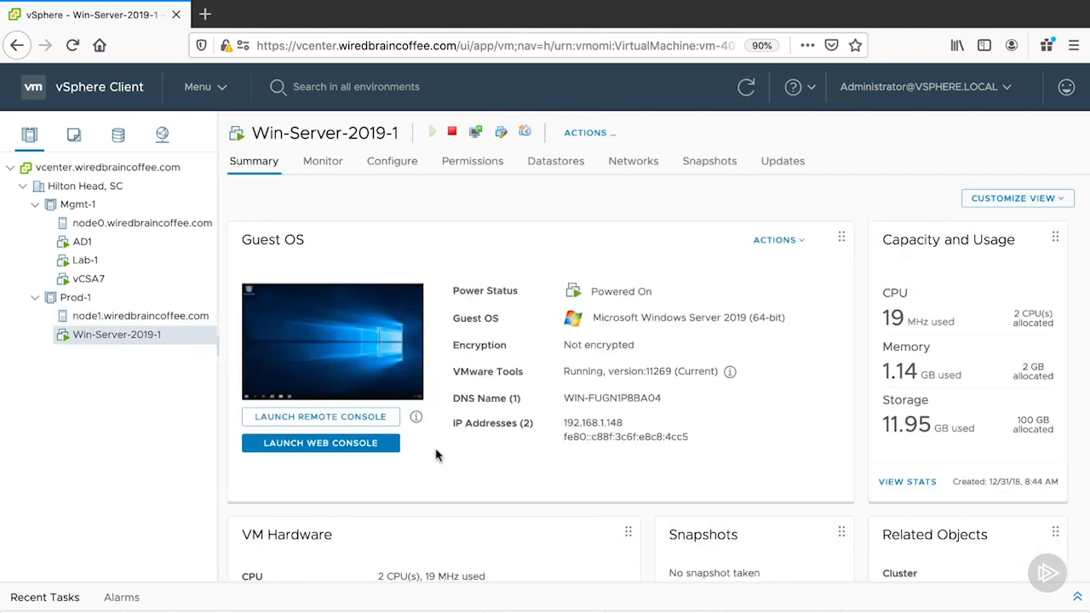
pyautogui.click(600, 135)
pyautogui.moveTo(615, 242)
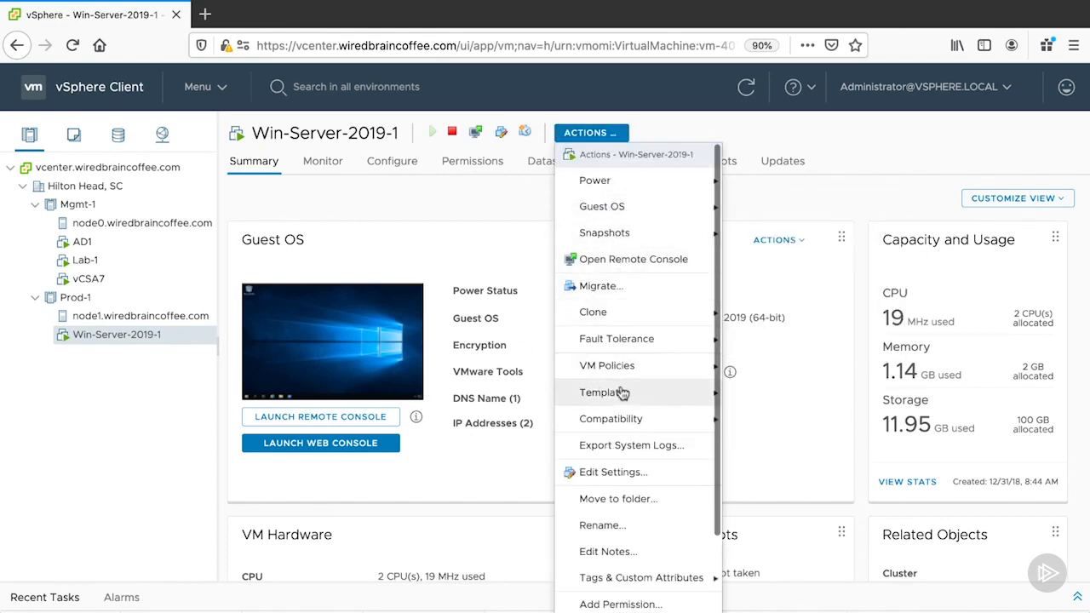
pyautogui.click(623, 471)
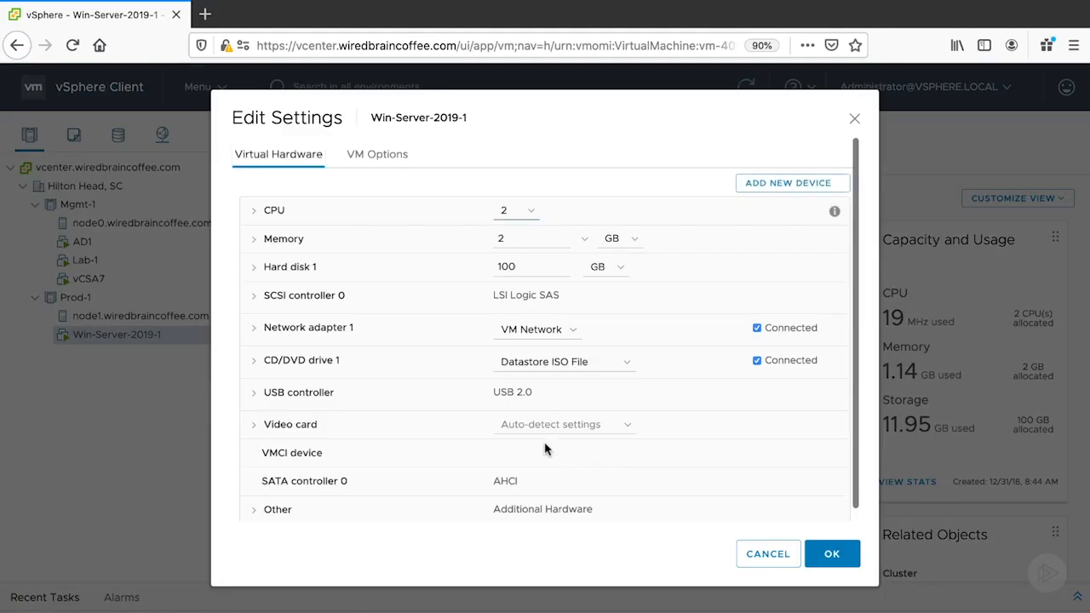
# Examine the details of Network adapter 1 and browse the networks available to it, keeping its current network.
pyautogui.click(255, 333)
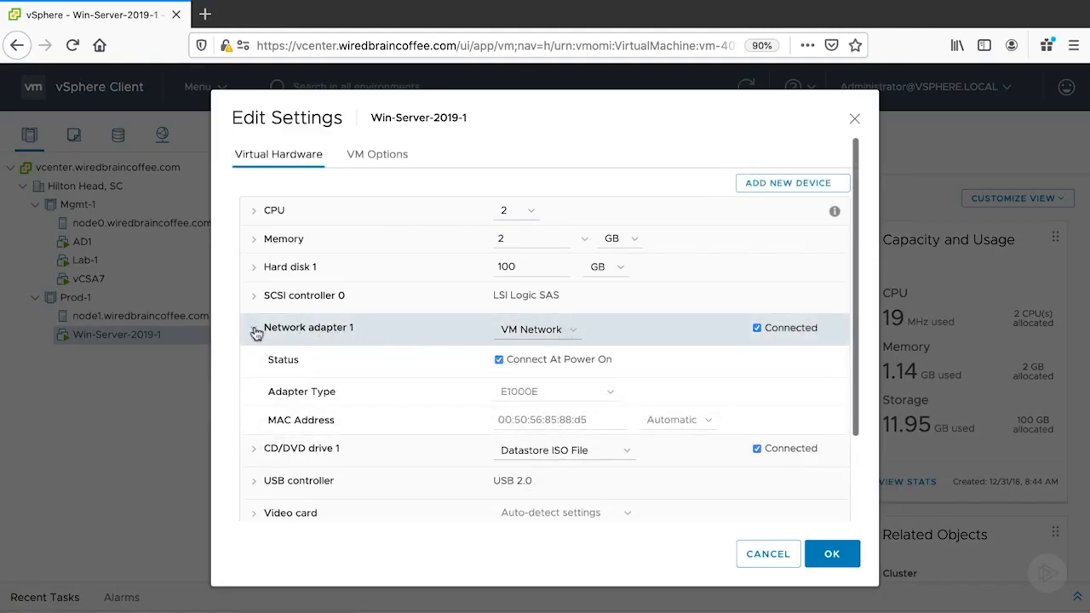
pyautogui.click(574, 329)
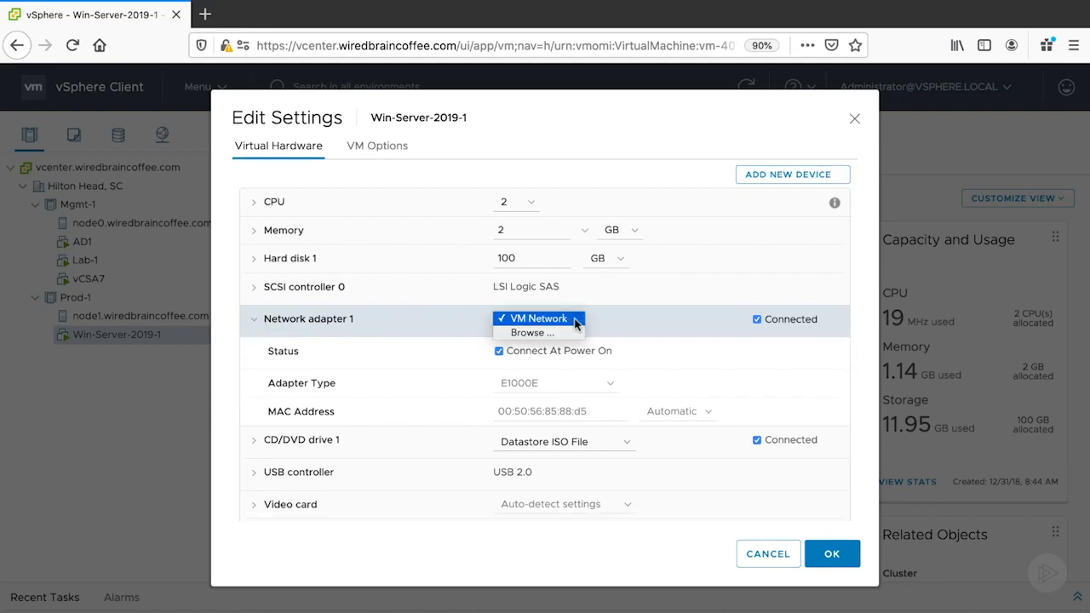
pyautogui.click(568, 334)
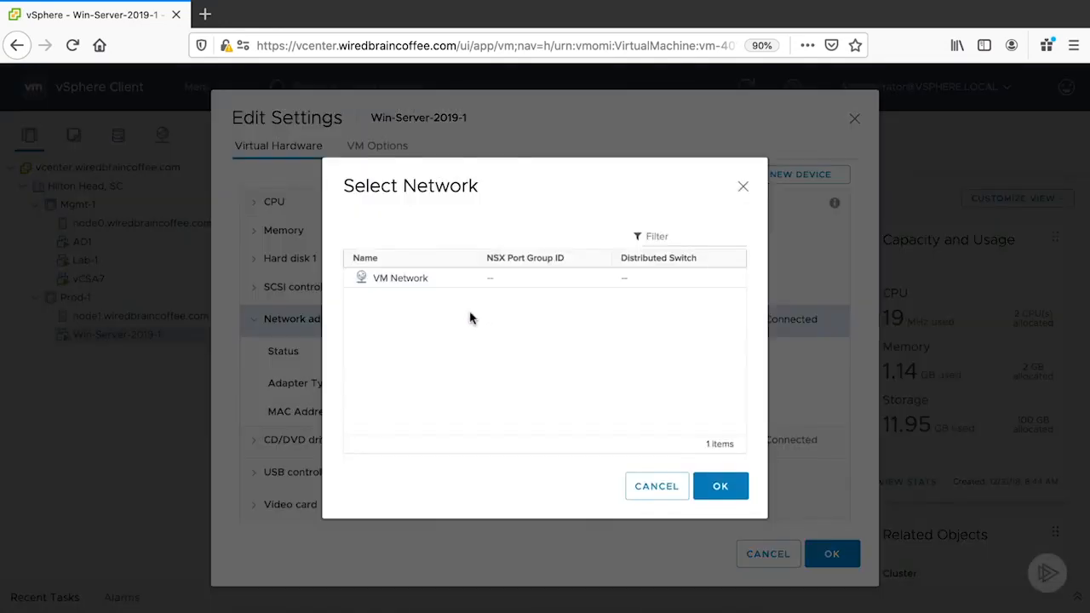
pyautogui.click(655, 486)
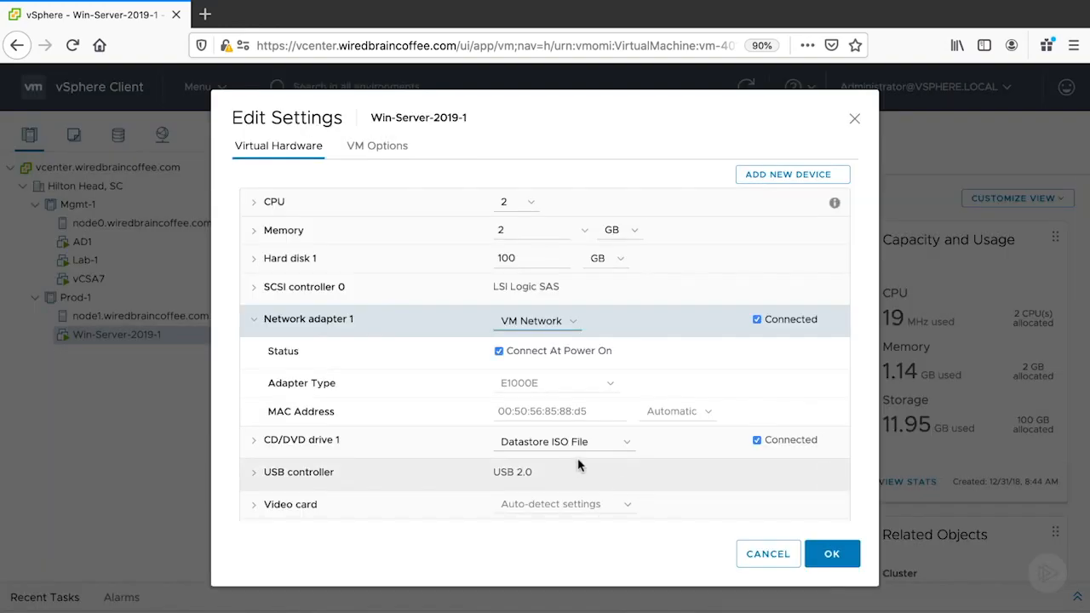
# Add a new network adapter to Win-Server-2019-1 and keep it on VM Network.
pyautogui.click(788, 175)
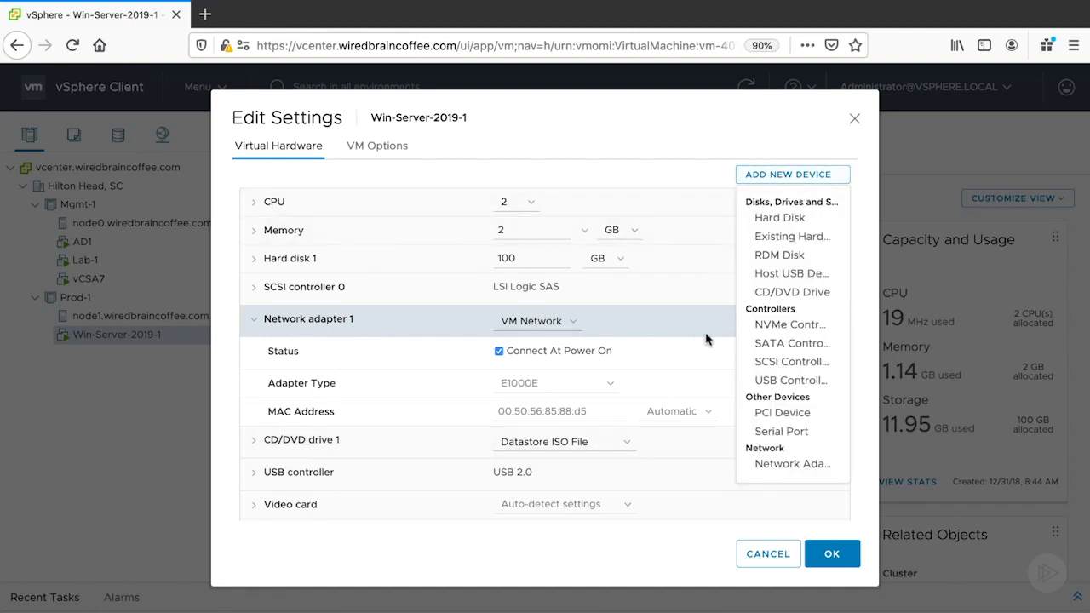
pyautogui.click(836, 467)
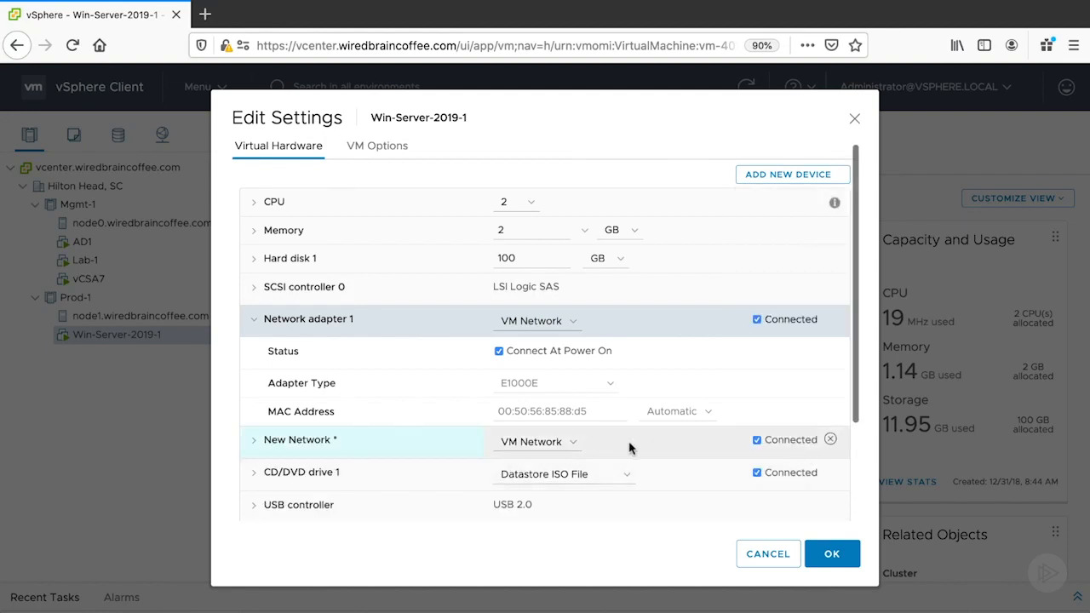
pyautogui.click(253, 319)
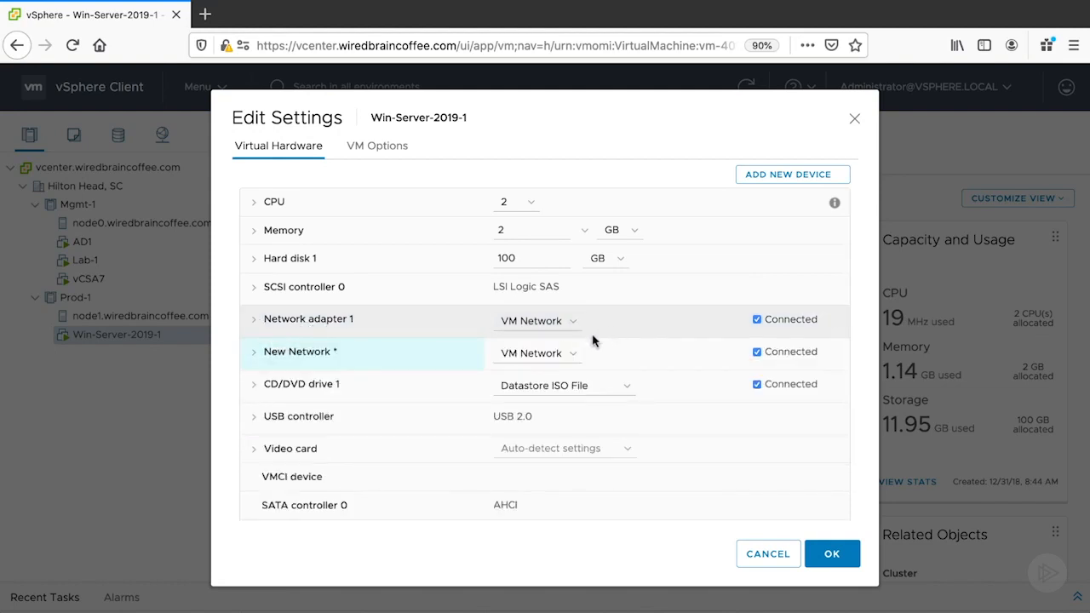
pyautogui.click(253, 352)
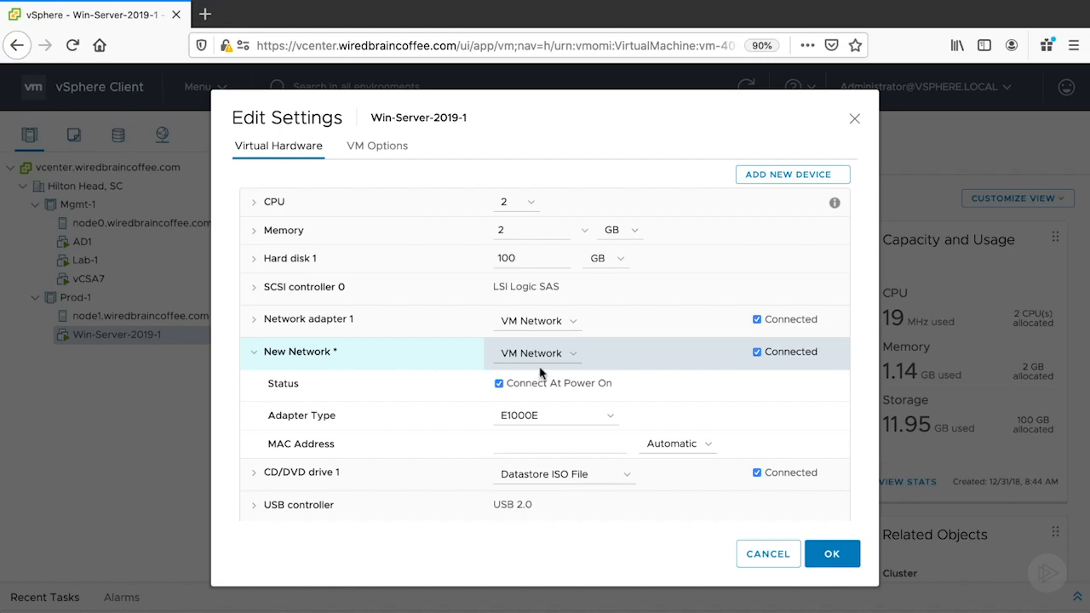
pyautogui.click(574, 357)
pyautogui.click(575, 358)
pyautogui.click(576, 358)
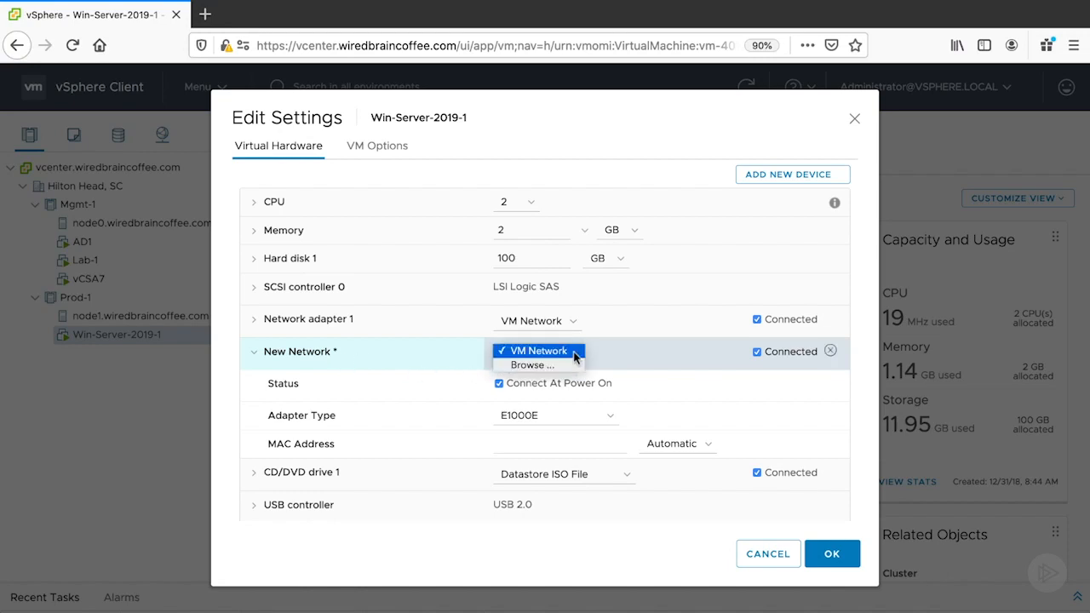
pyautogui.click(574, 352)
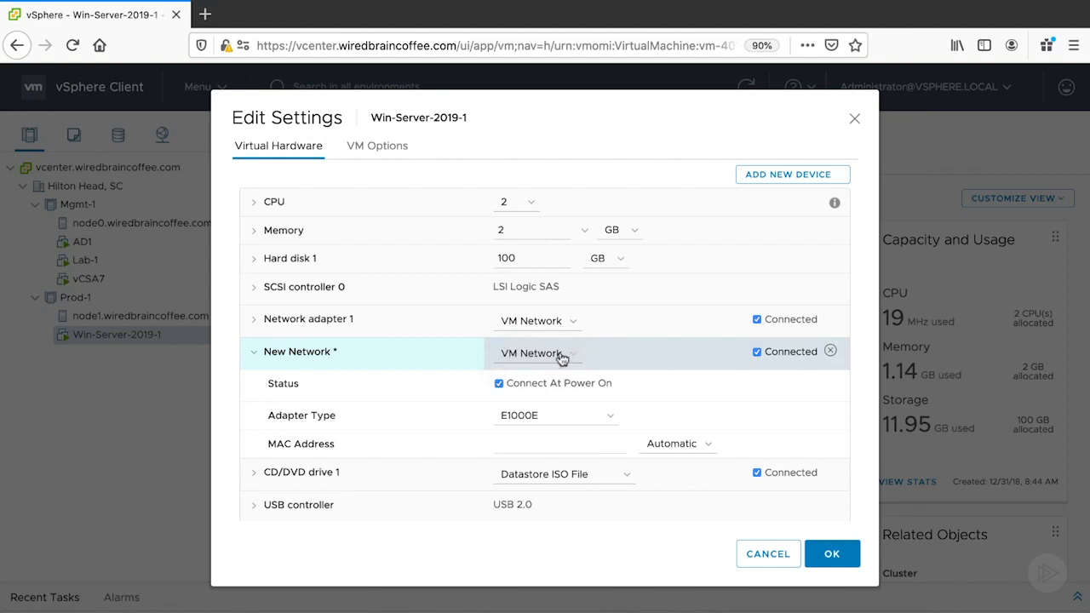
# Keep the new adapter connected, with connection at power on and adapter type E1000E, and save the virtual machine settings.
pyautogui.click(757, 353)
pyautogui.click(757, 353)
pyautogui.click(499, 383)
pyautogui.click(499, 384)
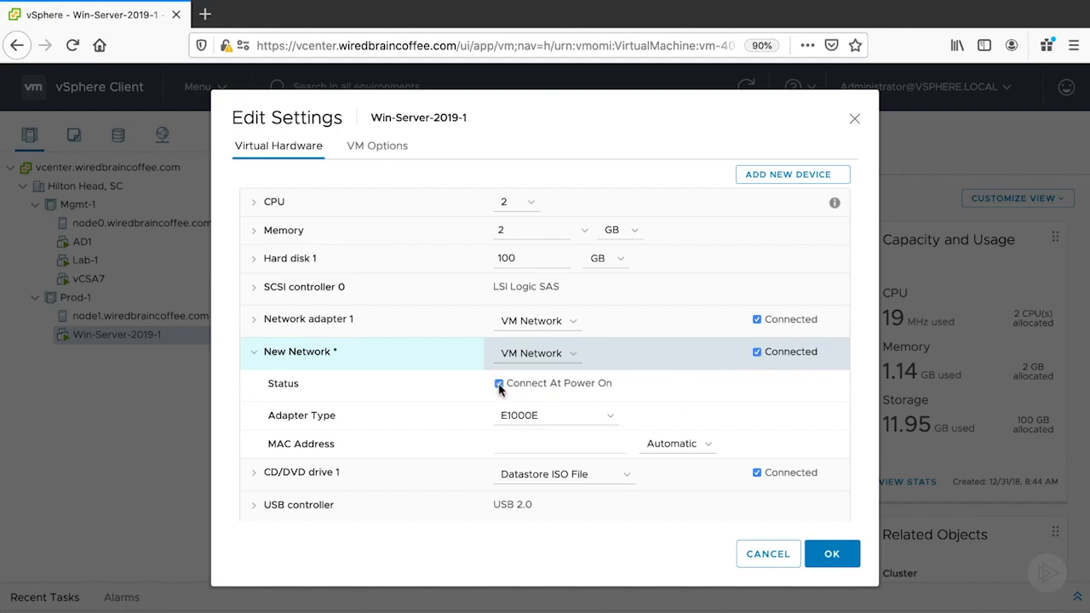
pyautogui.click(610, 420)
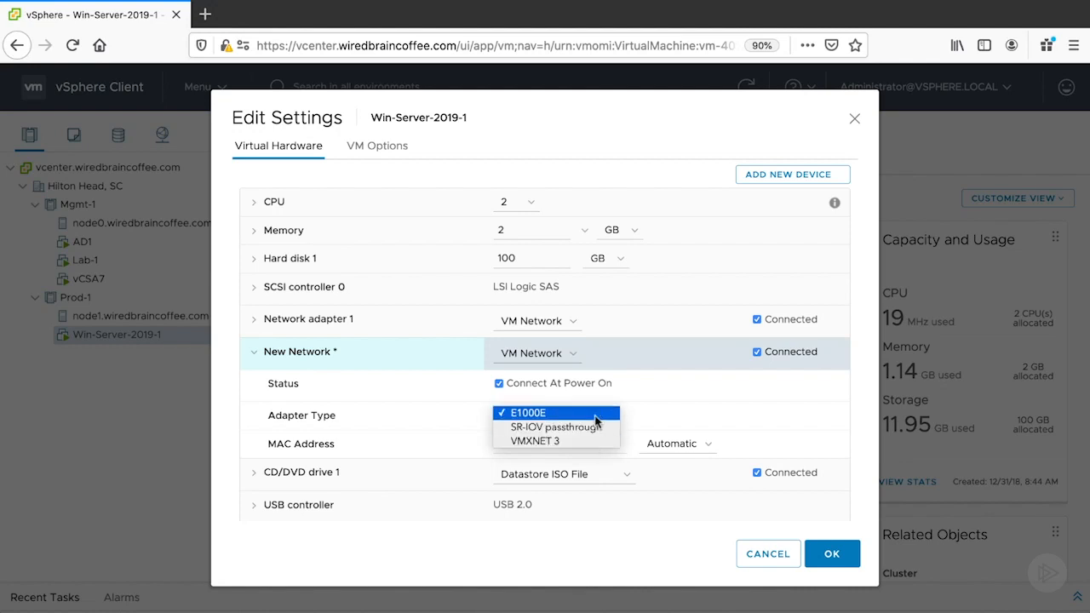
pyautogui.click(595, 417)
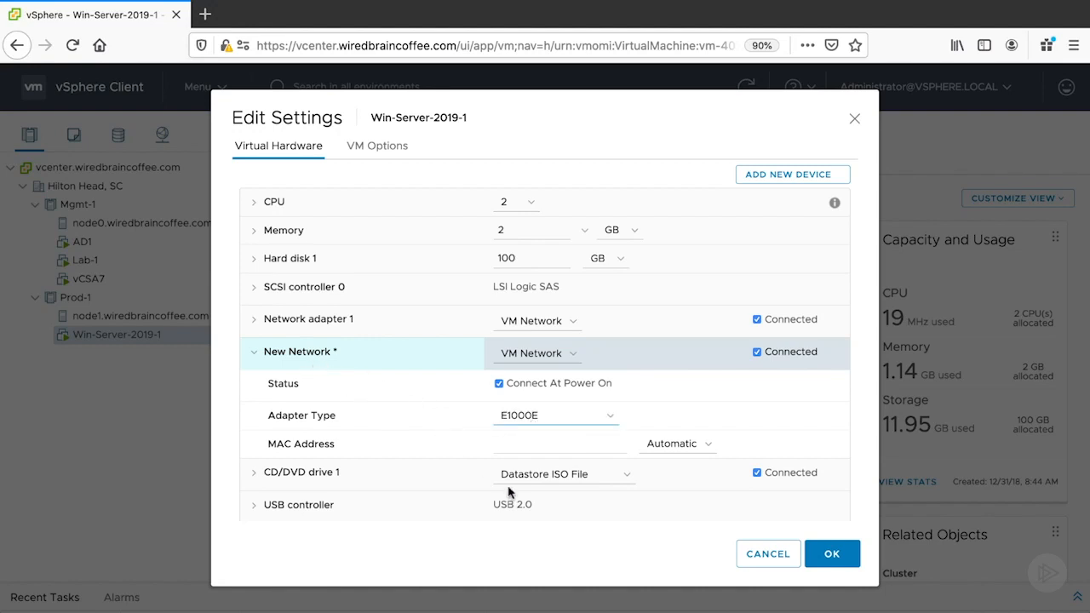
pyautogui.click(837, 553)
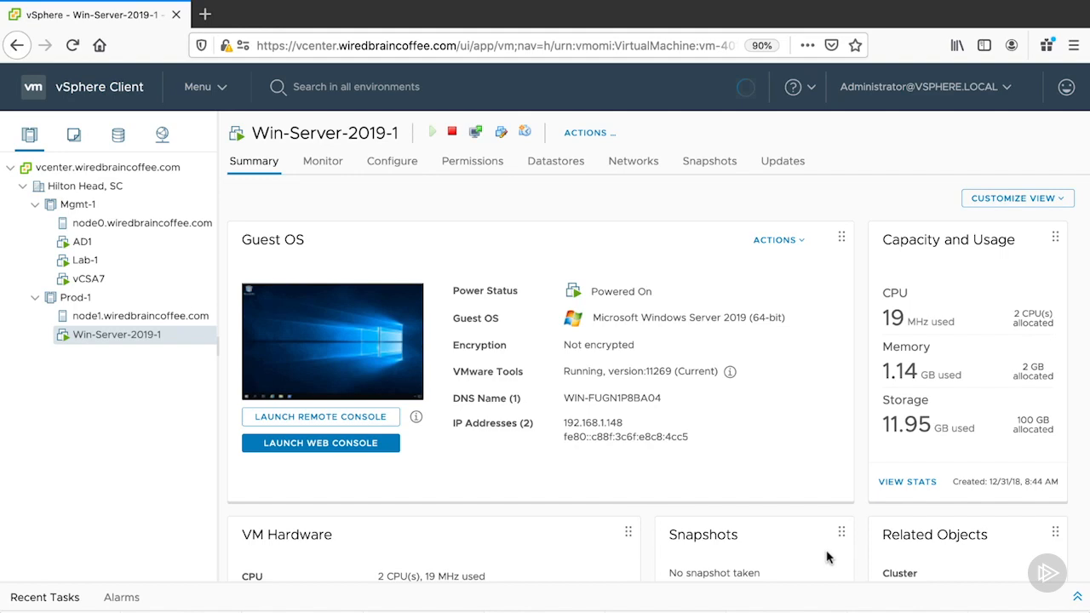
# Reopen the settings of Win-Server-2019-1 to check the added network adapter, and leave without making changes.
pyautogui.click(617, 136)
pyautogui.click(642, 475)
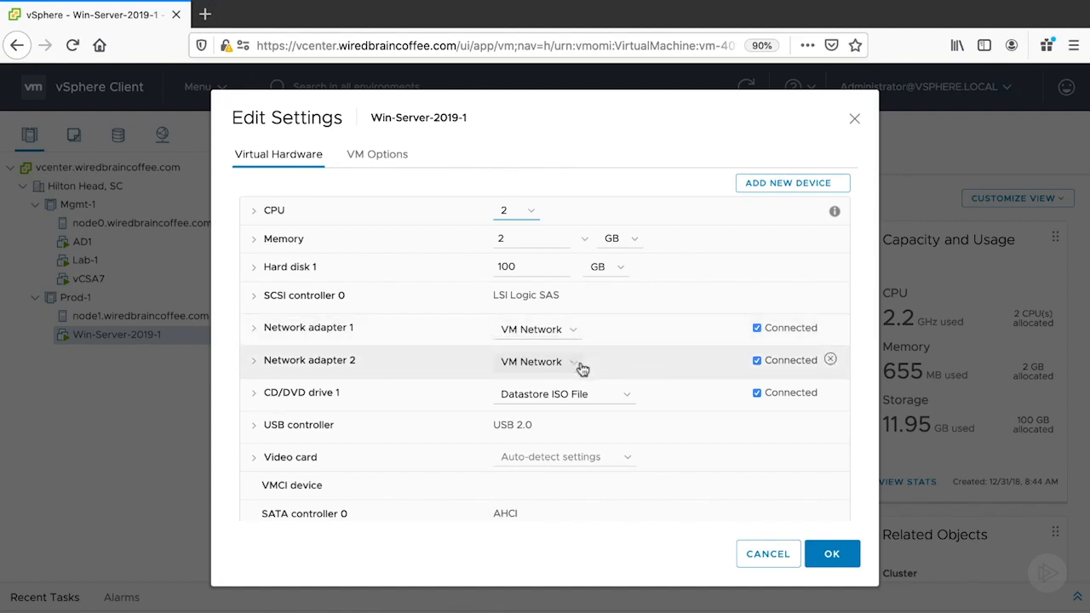
pyautogui.click(768, 563)
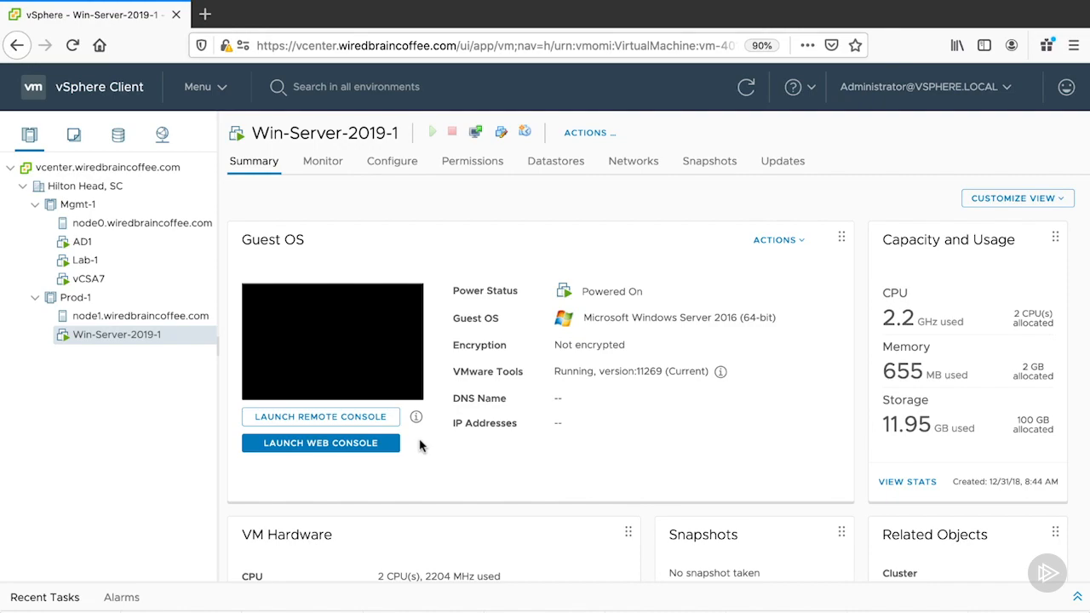
# Switch to the remote console of Win-Server-2019-1 and examine the Windows network properties of both Ethernet adapters.
pyautogui.click(378, 419)
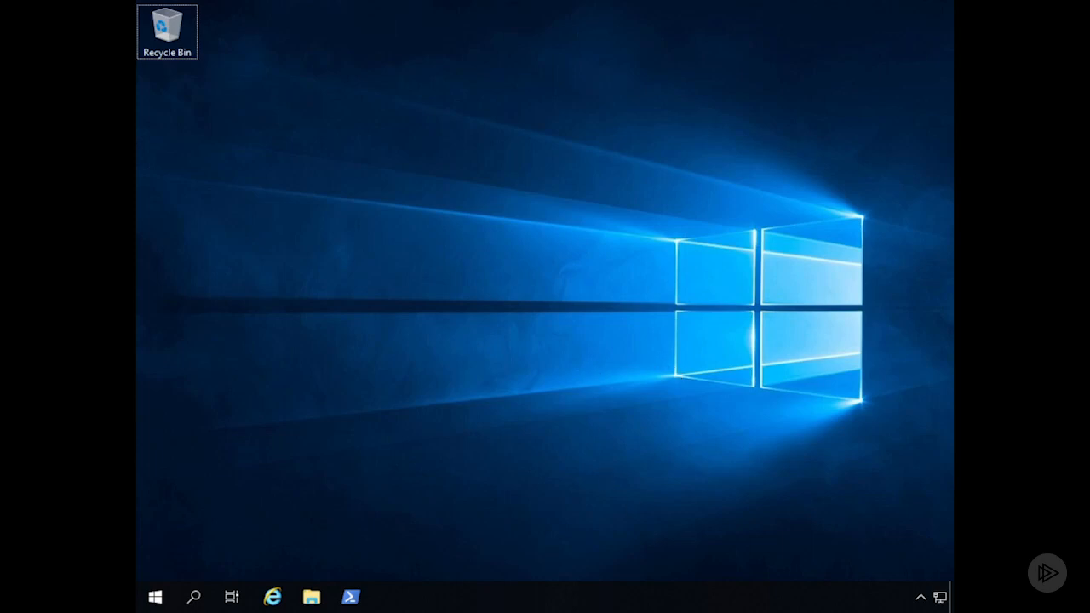
pyautogui.rightClick(940, 605)
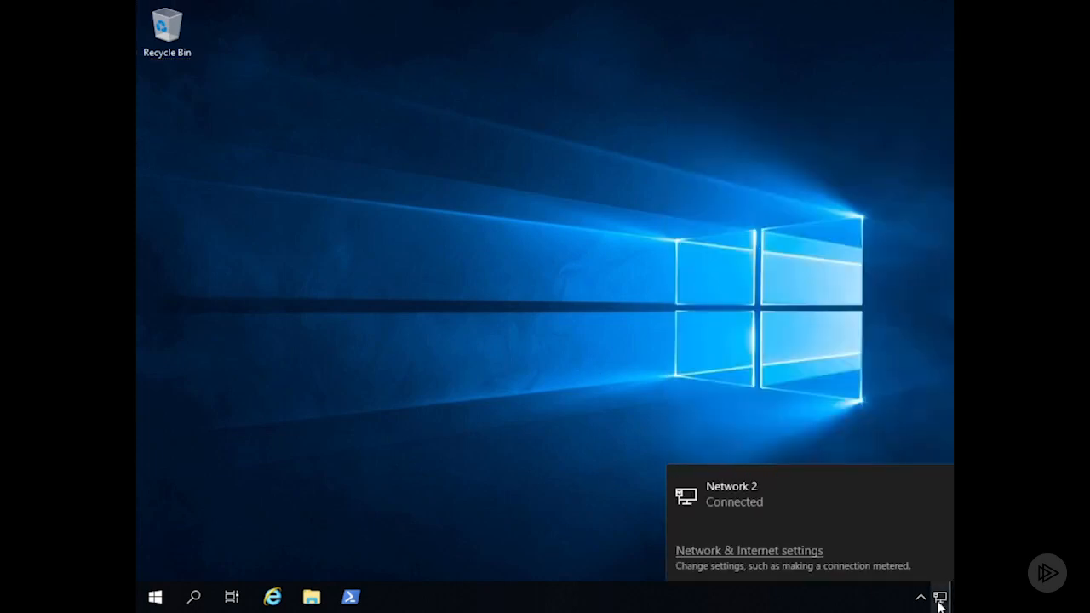
pyautogui.click(703, 552)
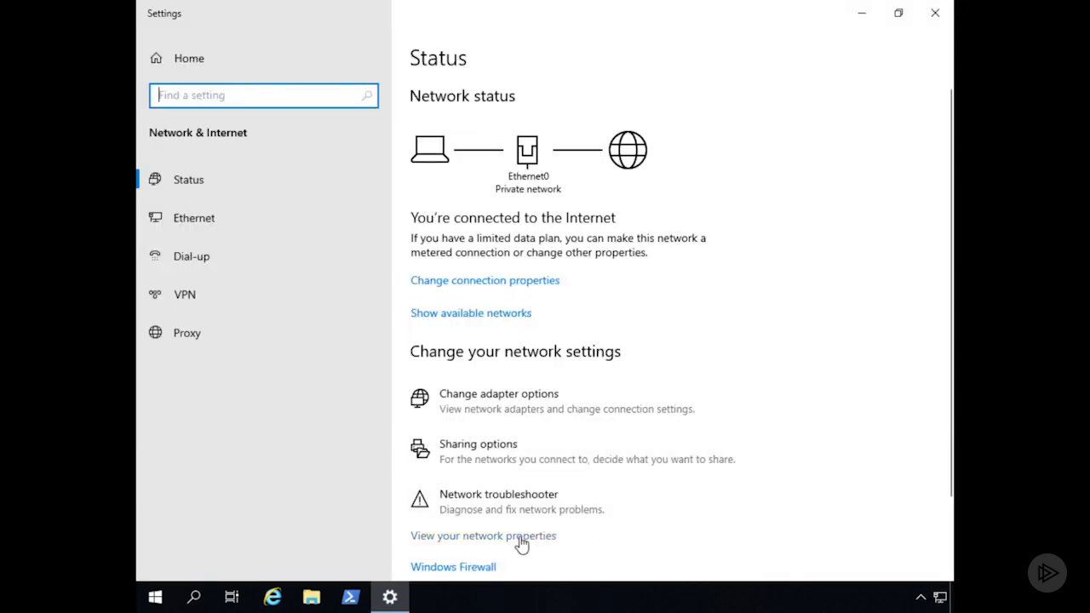
pyautogui.click(522, 537)
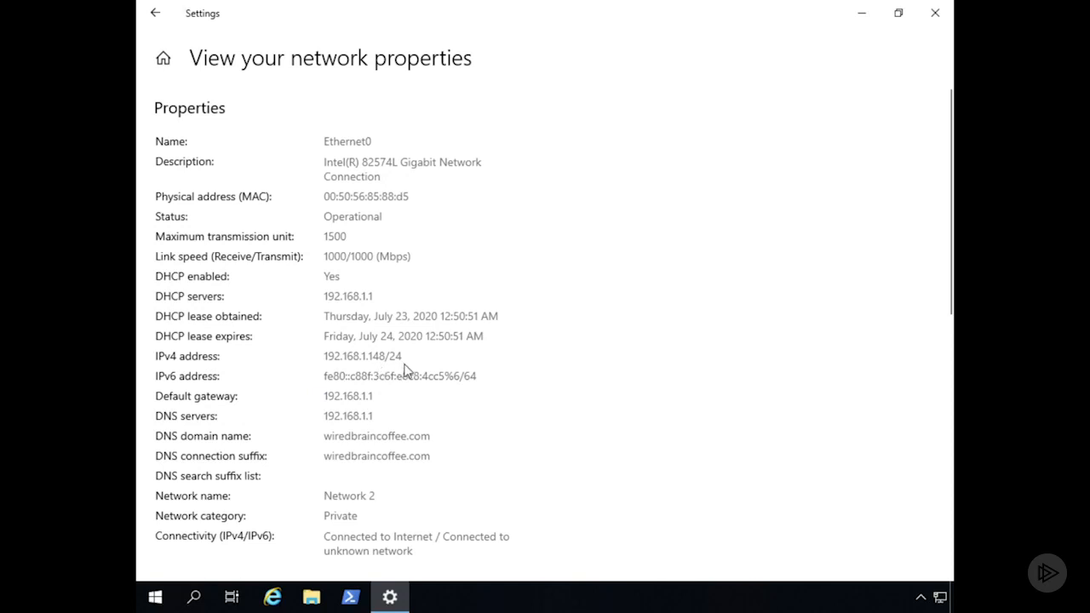
pyautogui.scroll(-5, 405, 371)
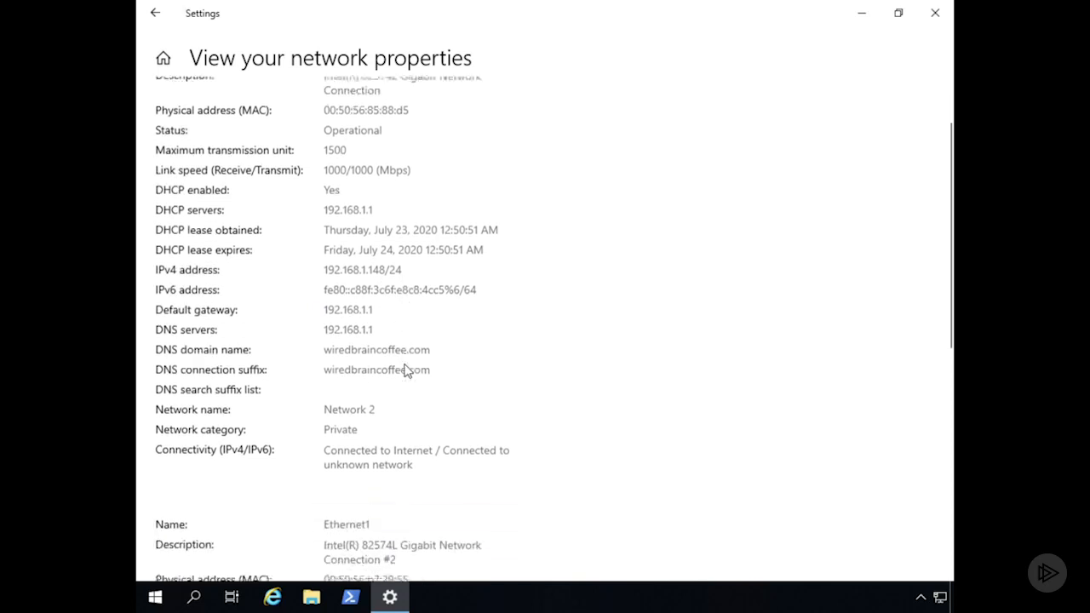
pyautogui.scroll(-4, 405, 369)
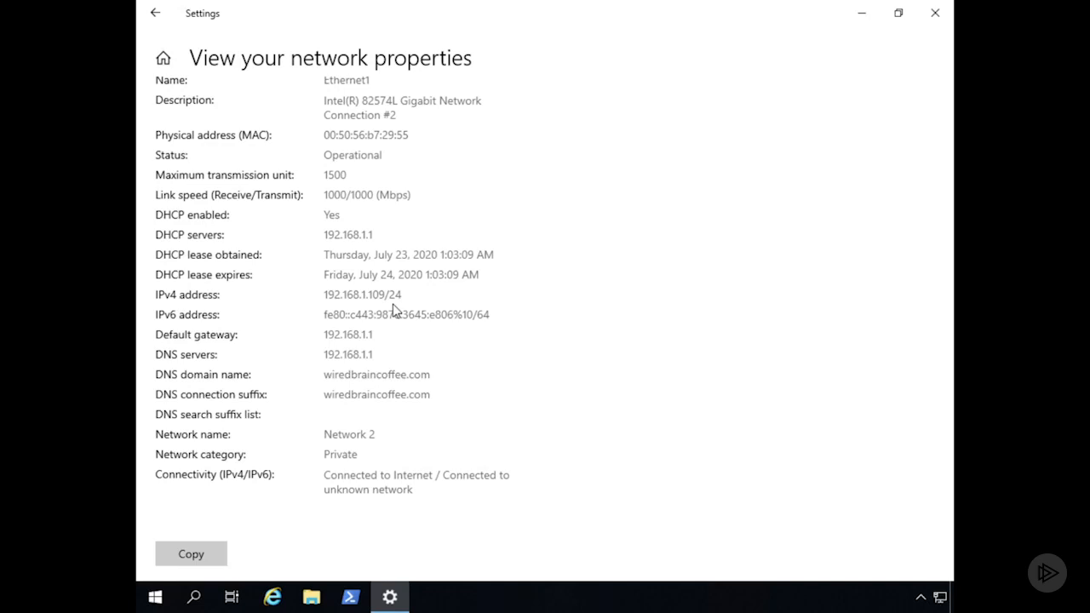
pyautogui.click(934, 14)
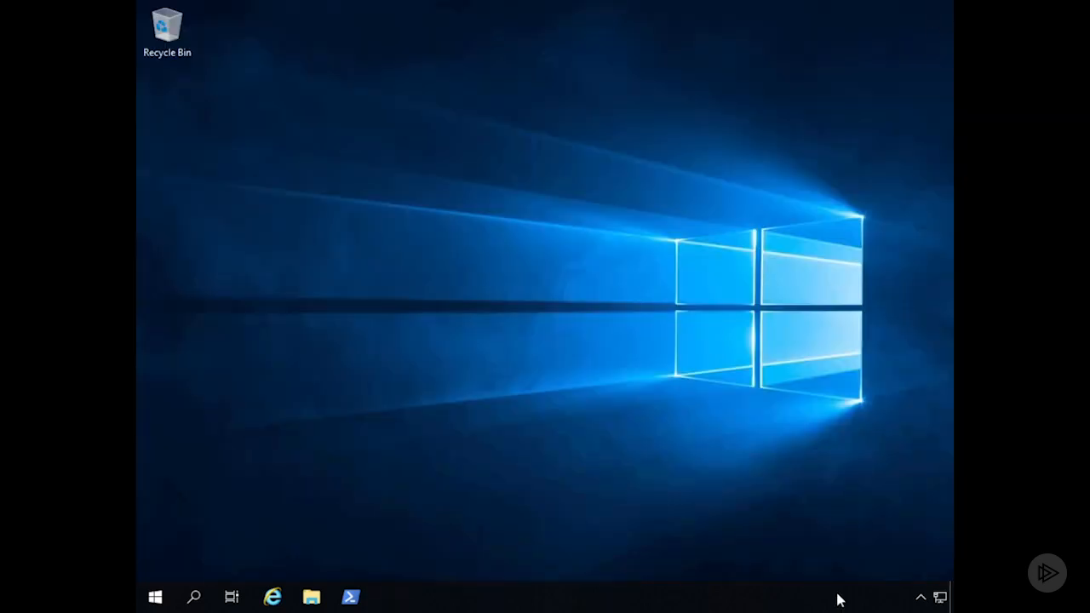
# Reopen the Windows Network & Internet settings and view the Ethernet connections.
pyautogui.click(941, 597)
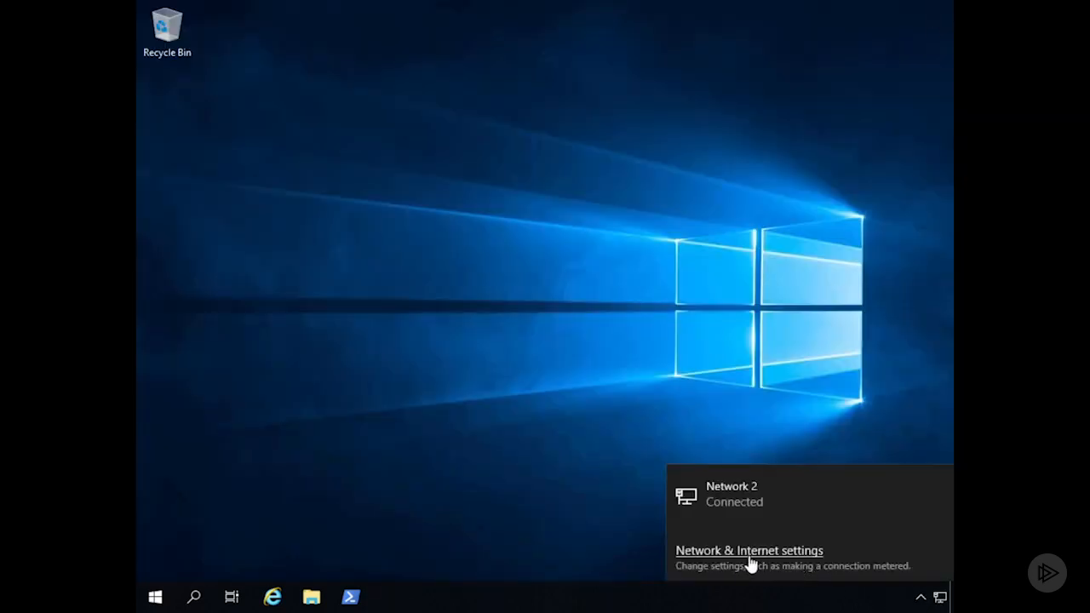
pyautogui.click(750, 559)
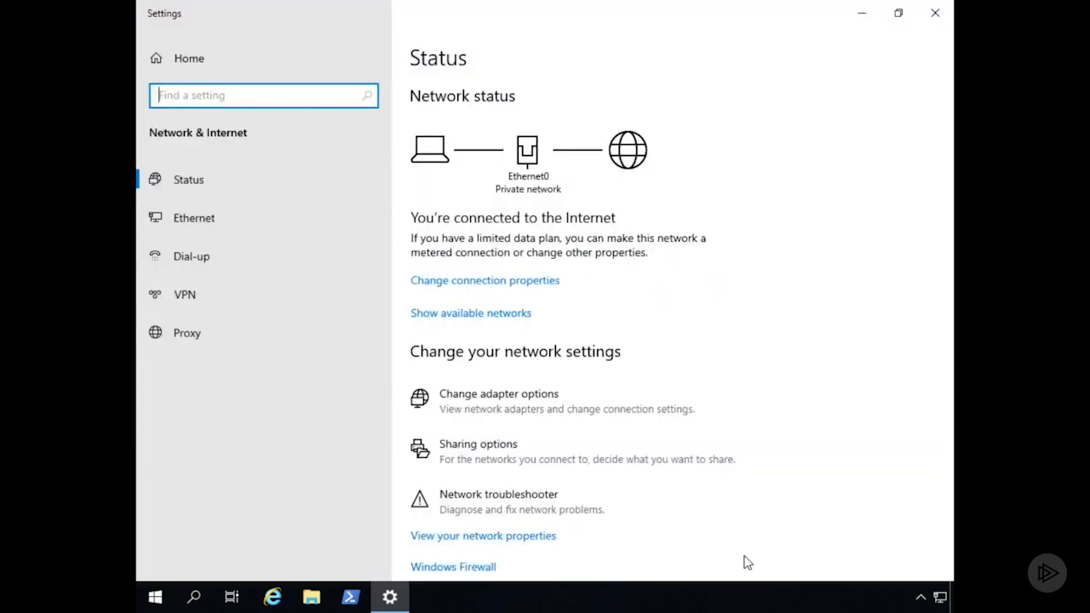
pyautogui.click(202, 220)
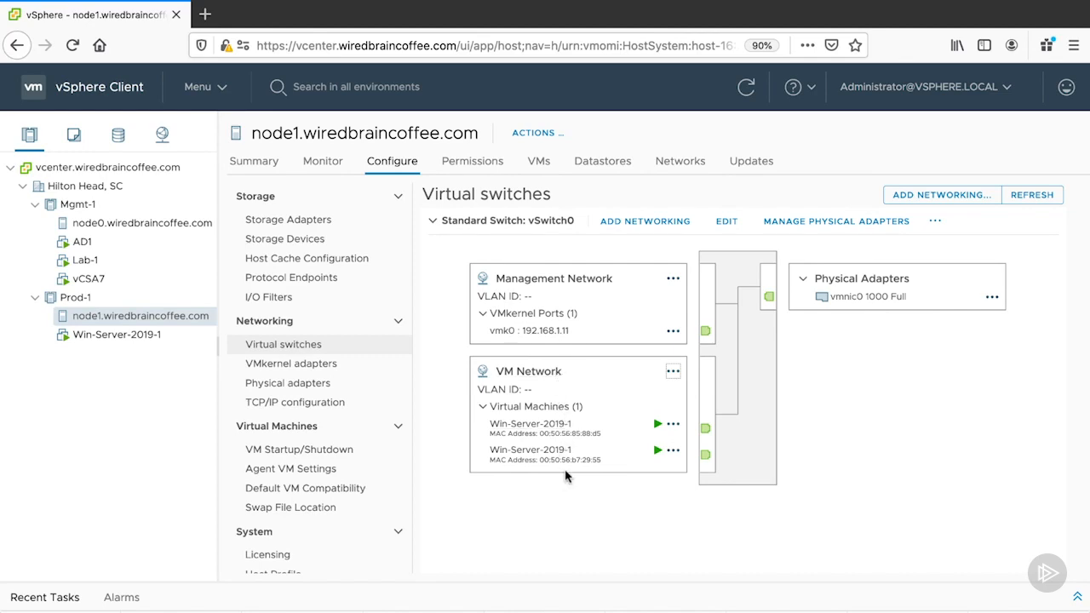
# View the MAC address and adapter type of the first Win-Server-2019-1 connection on VM Network in vSphere Client.
pyautogui.click(672, 424)
pyautogui.click(712, 444)
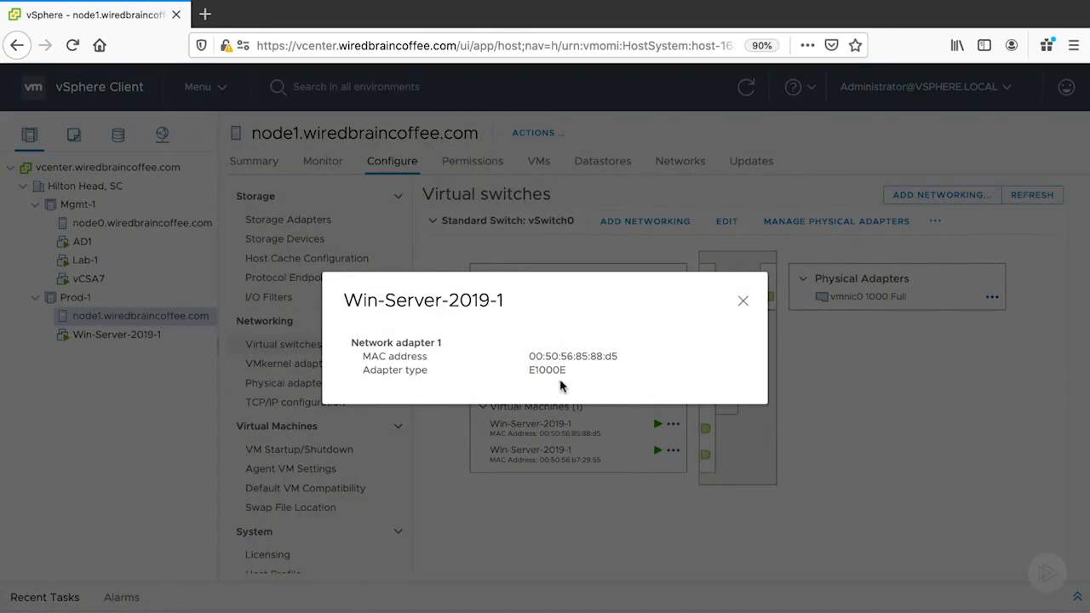
pyautogui.click(741, 302)
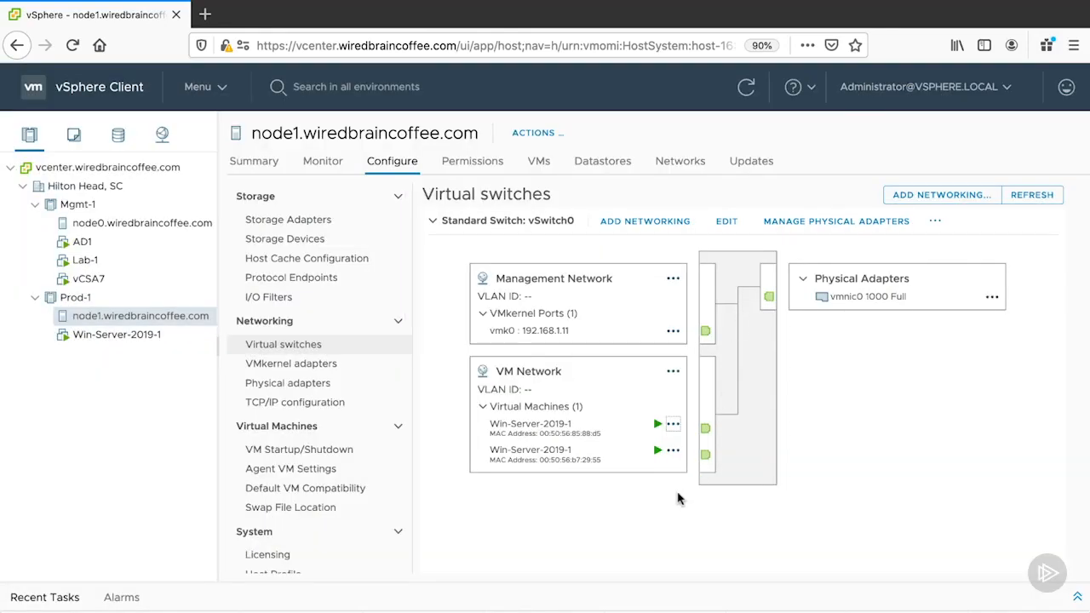
# View the editable properties of the VM Network port group on vSwitch0 and leave without making changes.
pyautogui.click(673, 372)
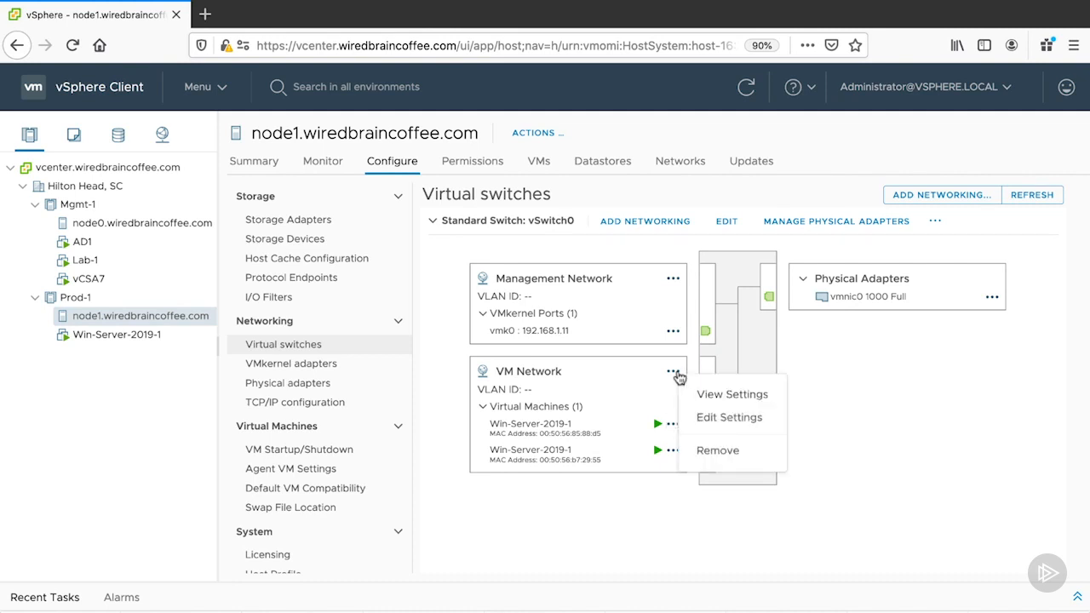
pyautogui.click(719, 417)
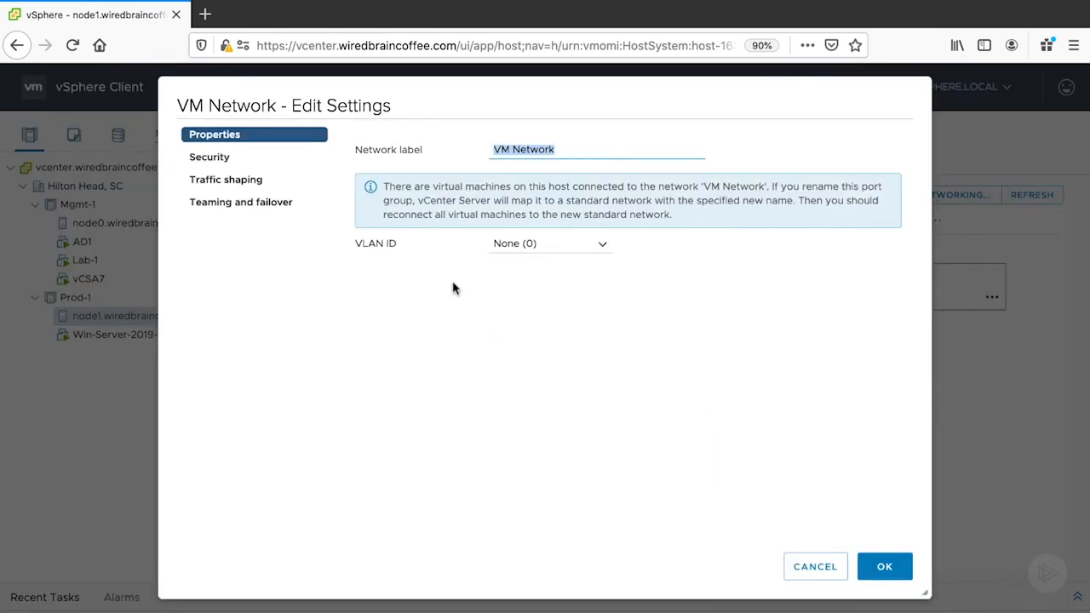
pyautogui.click(806, 568)
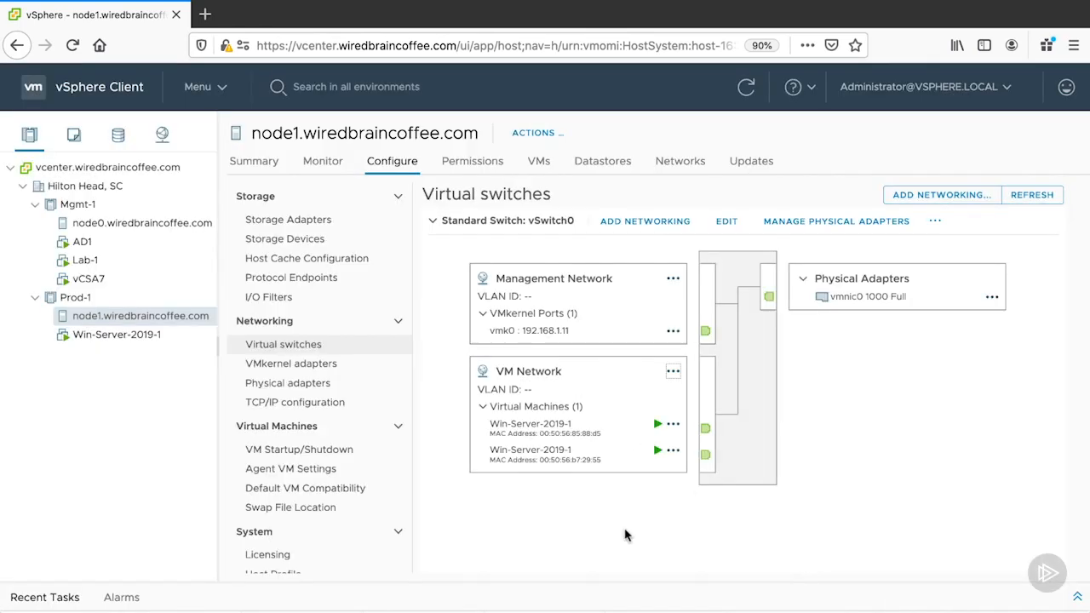
# Remove Network adapter 2 from Win-Server-2019-1 and check the VM Network connections on the virtual switch of node1.wiredbraincoffee.com.
pyautogui.click(176, 337)
pyautogui.rightClick(176, 338)
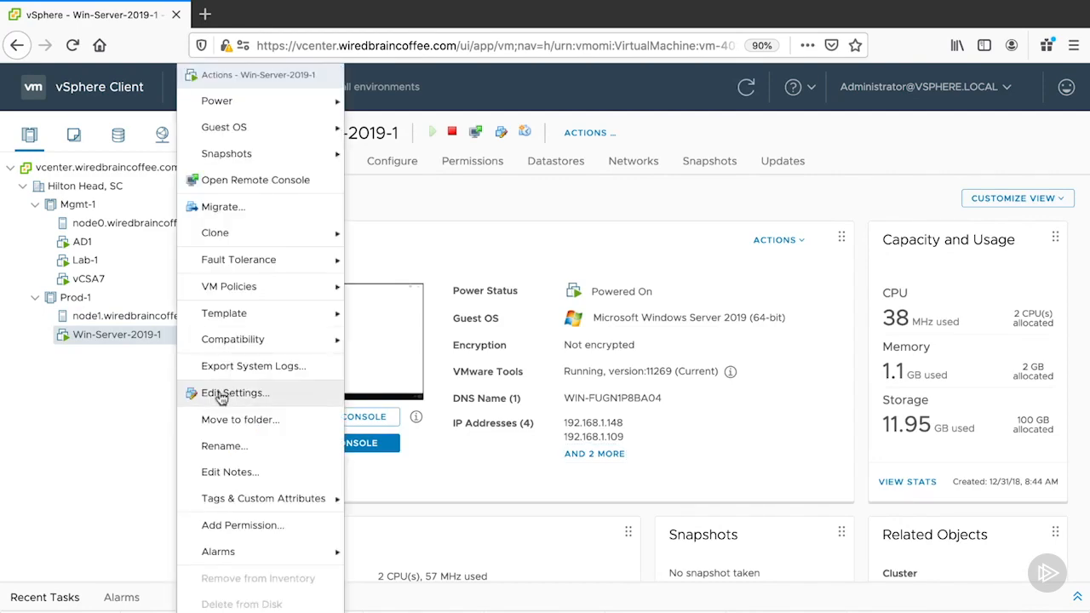
pyautogui.click(197, 459)
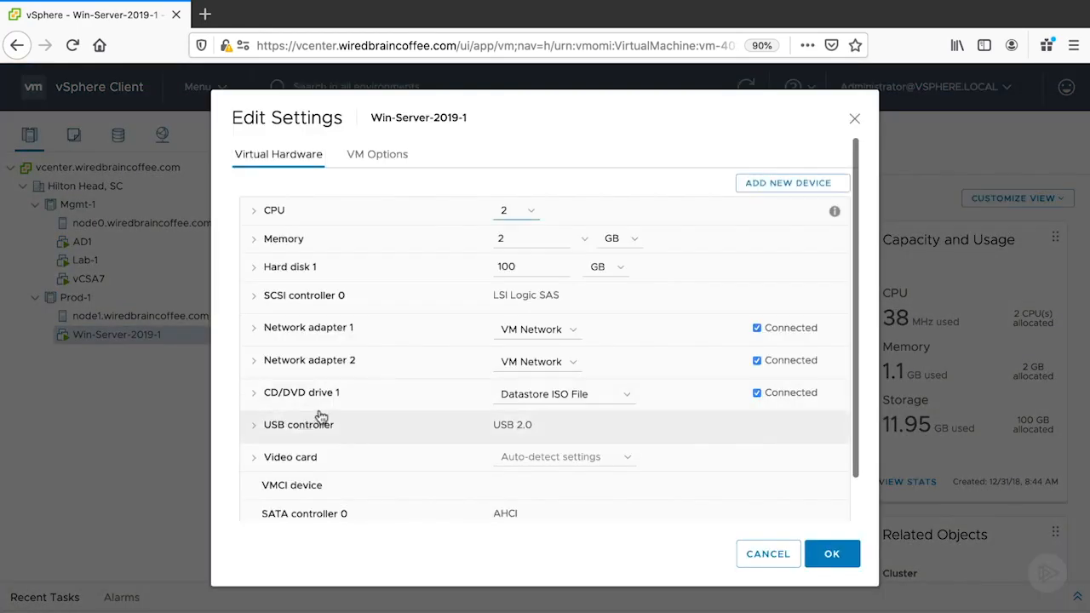
pyautogui.click(253, 371)
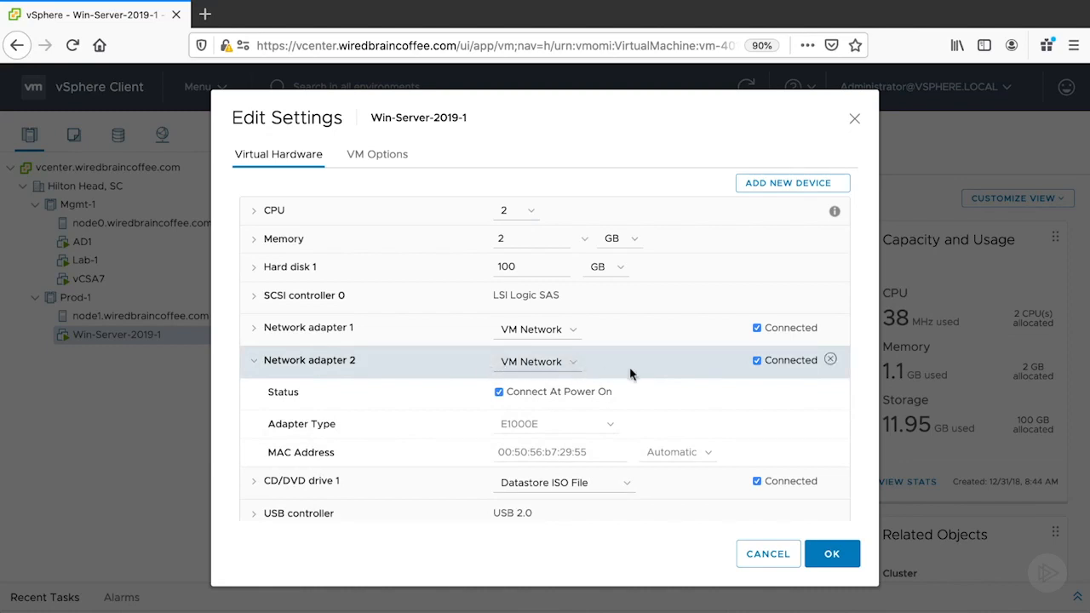
pyautogui.click(830, 360)
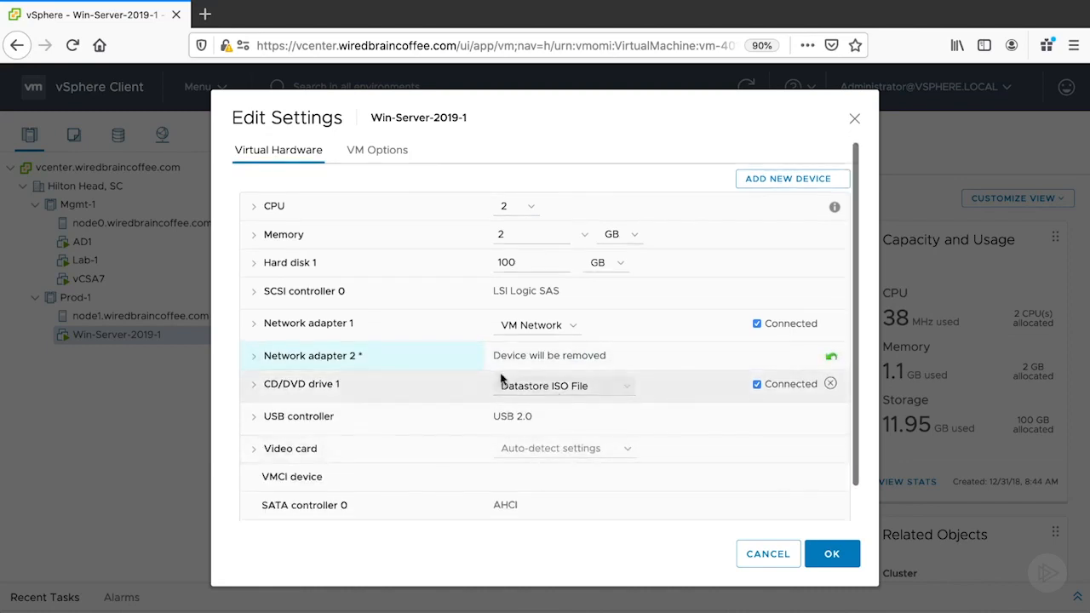
pyautogui.click(831, 553)
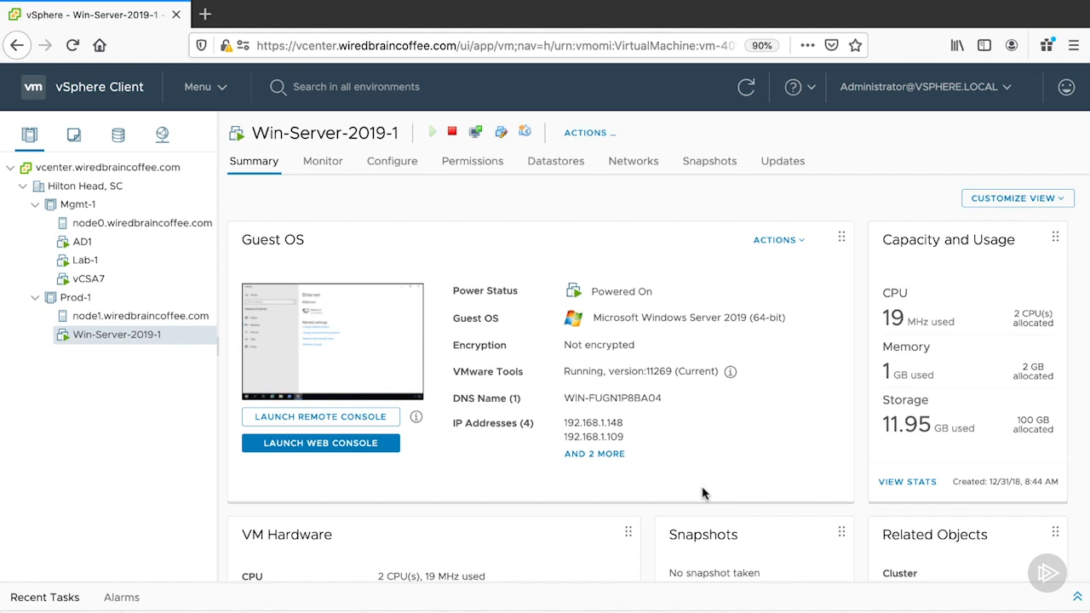
pyautogui.click(167, 317)
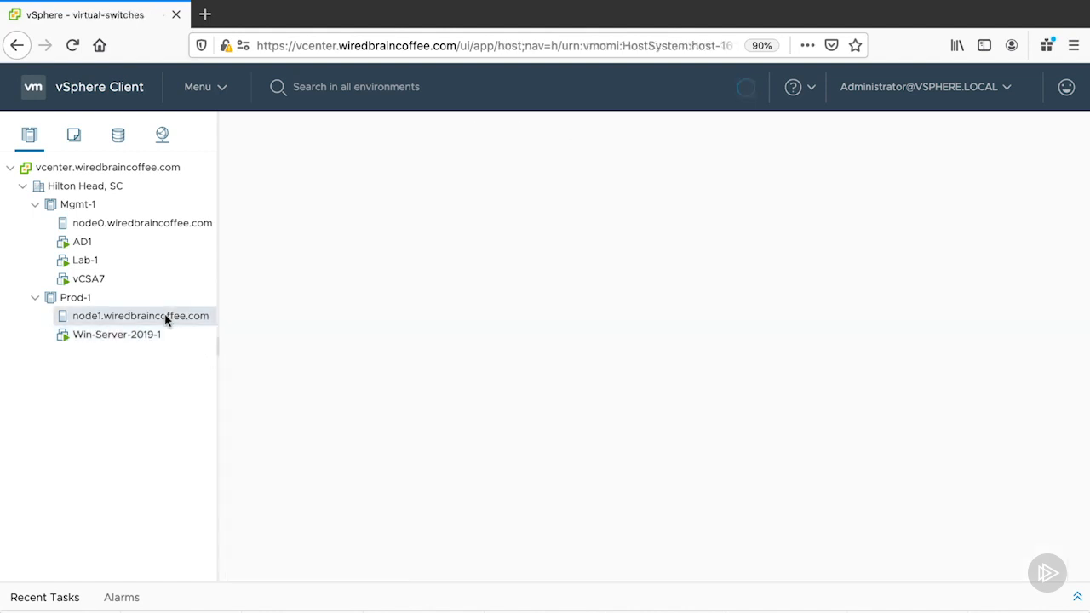
pyautogui.click(480, 407)
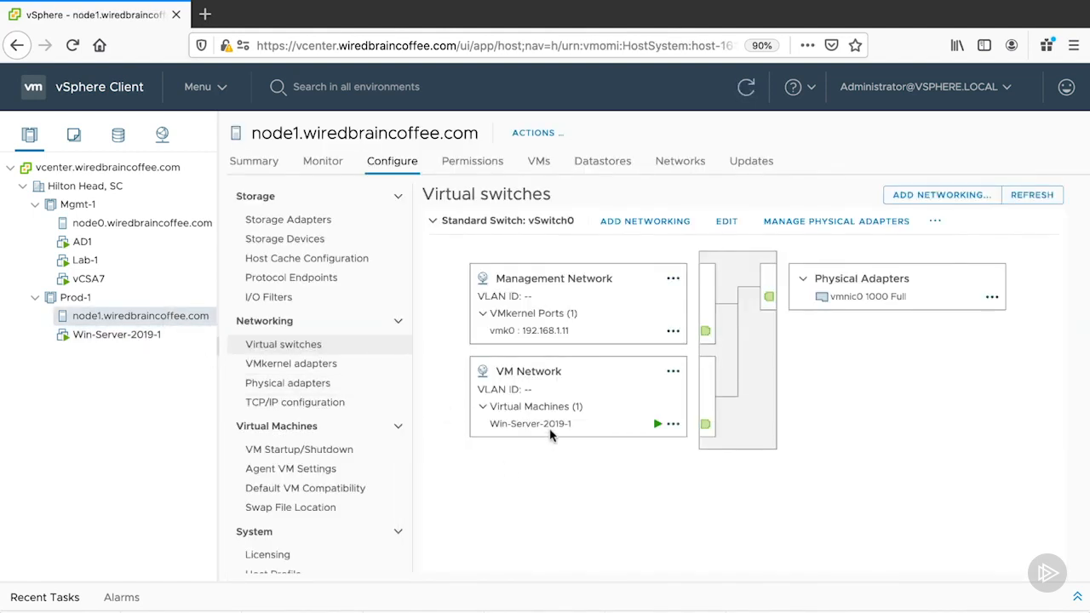